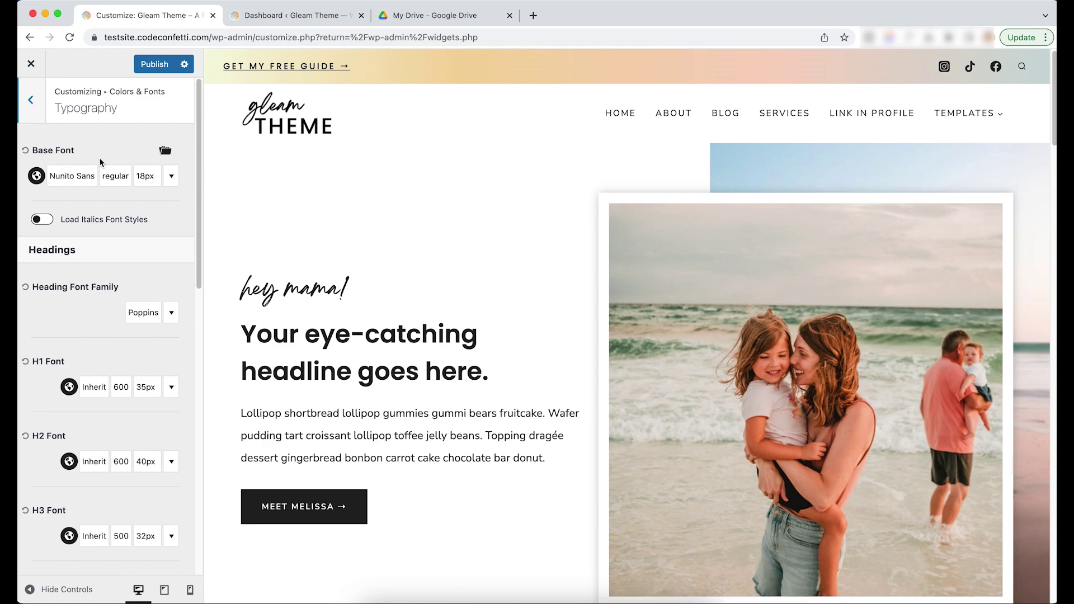
Set the base font's text colour to a bright red, hex E20000
{"action": "left_click", "coordinate": [37, 176]}
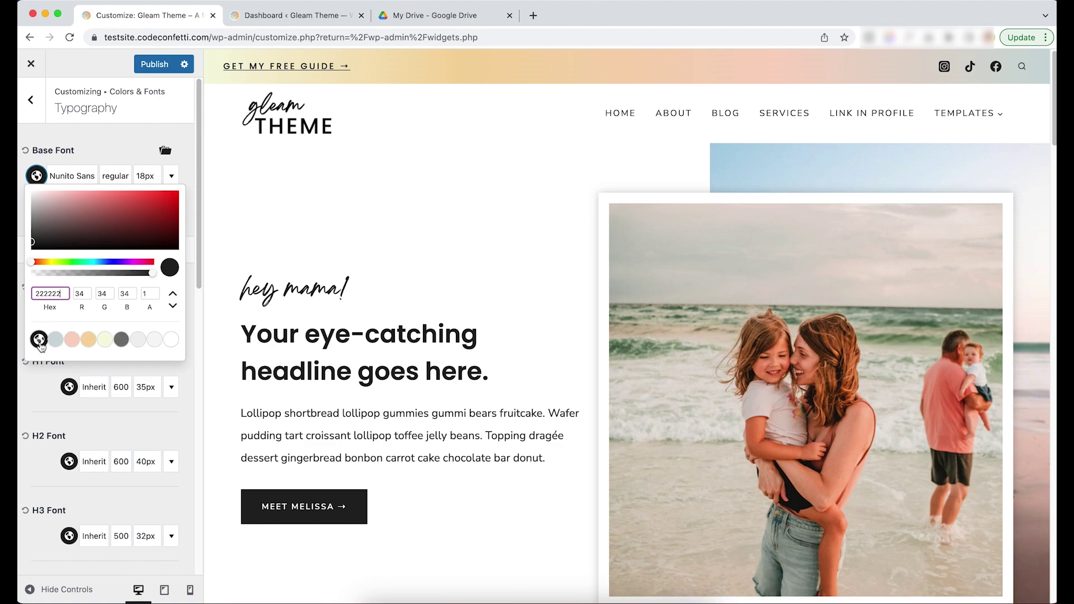
{"action": "left_click_drag", "start_coordinate": [165, 210], "coordinate": [182, 197]}
{"action": "left_click", "coordinate": [122, 151]}
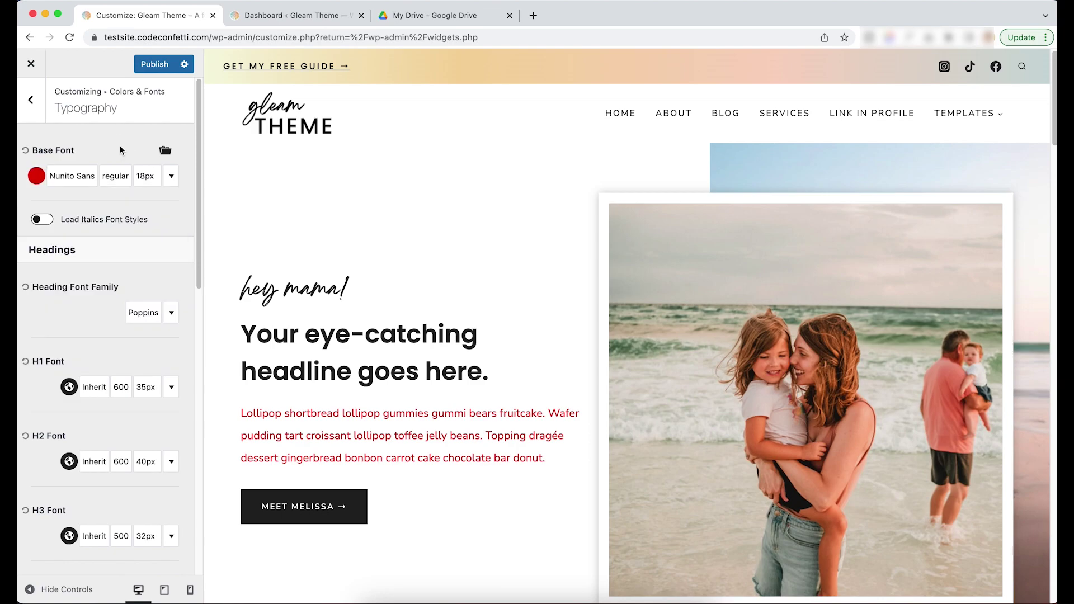
{"action": "scroll", "coordinate": [392, 416], "scroll_direction": "down", "scroll_amount": 3}
{"action": "scroll", "coordinate": [391, 417], "scroll_direction": "down", "scroll_amount": 6}
Change the base font family to Georgia, serif and check the body text, menu and button in the preview
{"action": "left_click", "coordinate": [78, 176]}
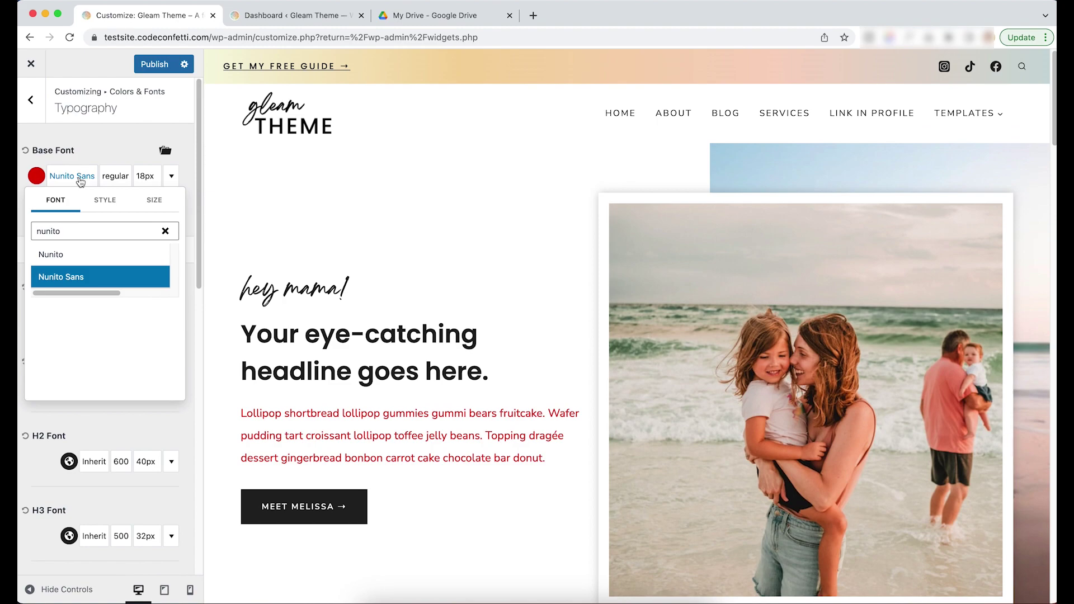
{"action": "left_click", "coordinate": [164, 230]}
{"action": "scroll", "coordinate": [96, 313], "scroll_direction": "down", "scroll_amount": 5}
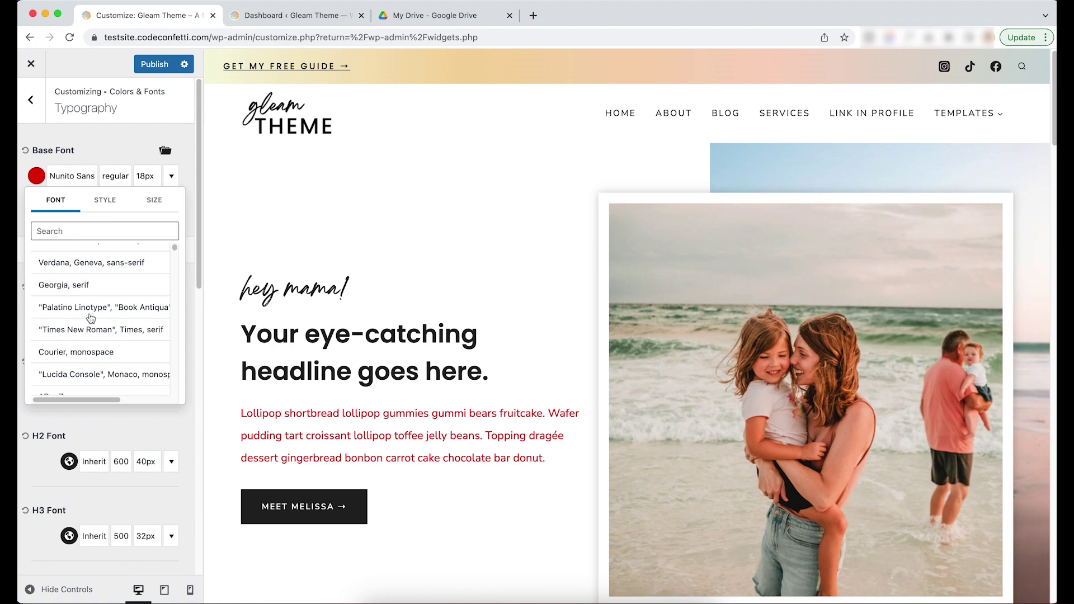
{"action": "left_click", "coordinate": [94, 291]}
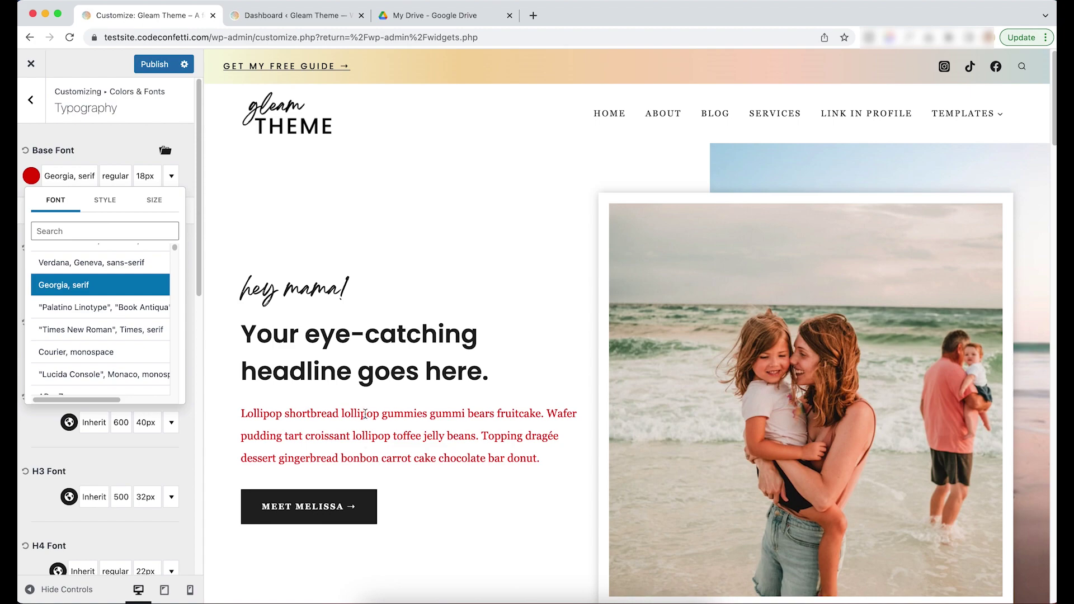
{"action": "scroll", "coordinate": [447, 458], "scroll_direction": "down", "scroll_amount": 3}
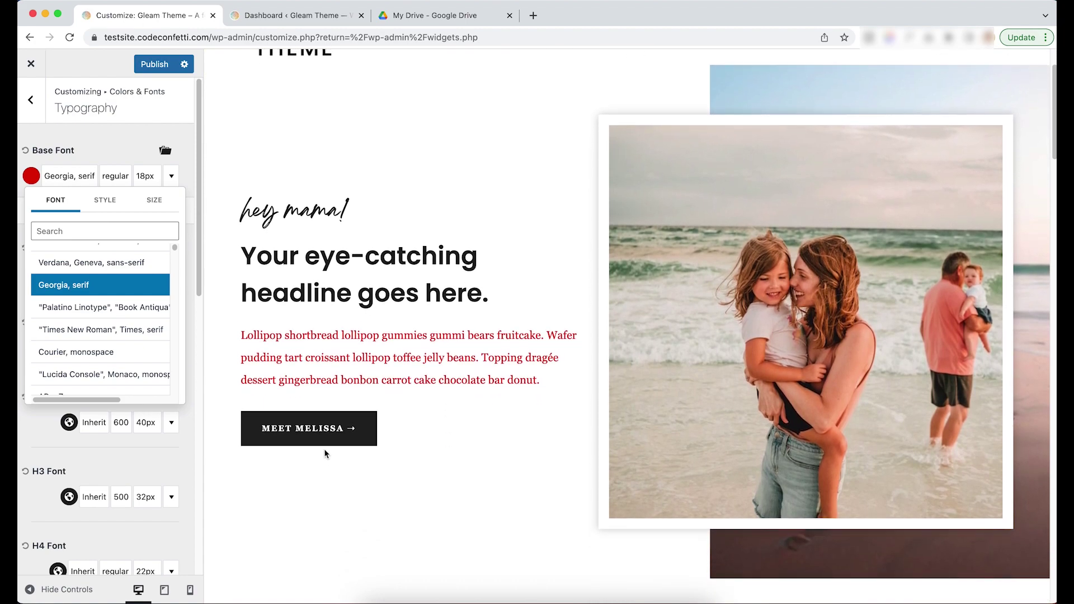
{"action": "scroll", "coordinate": [571, 375], "scroll_direction": "up", "scroll_amount": 3}
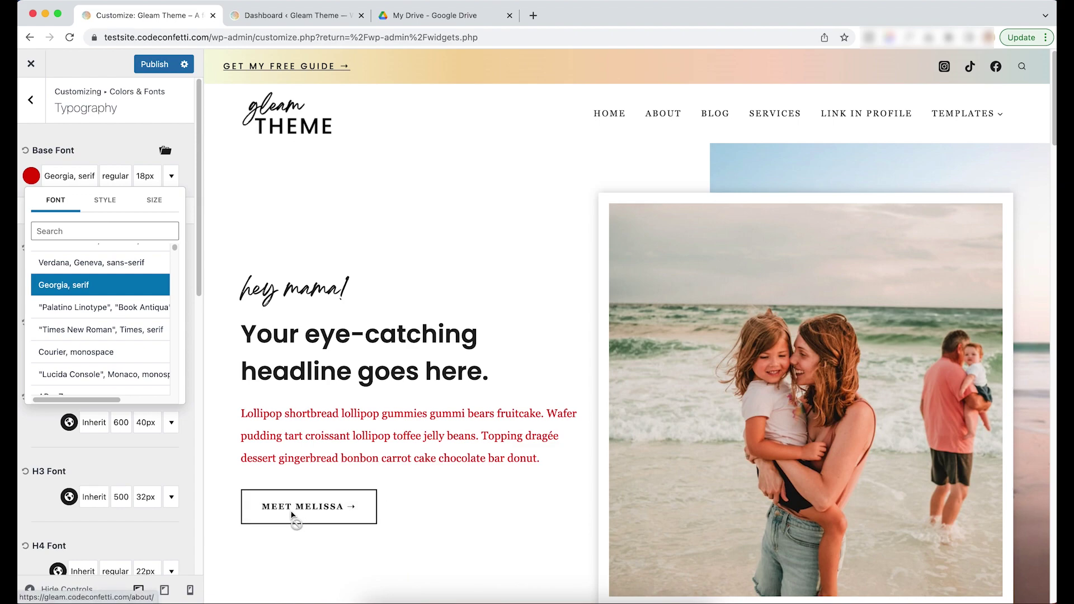
{"action": "left_click", "coordinate": [89, 149]}
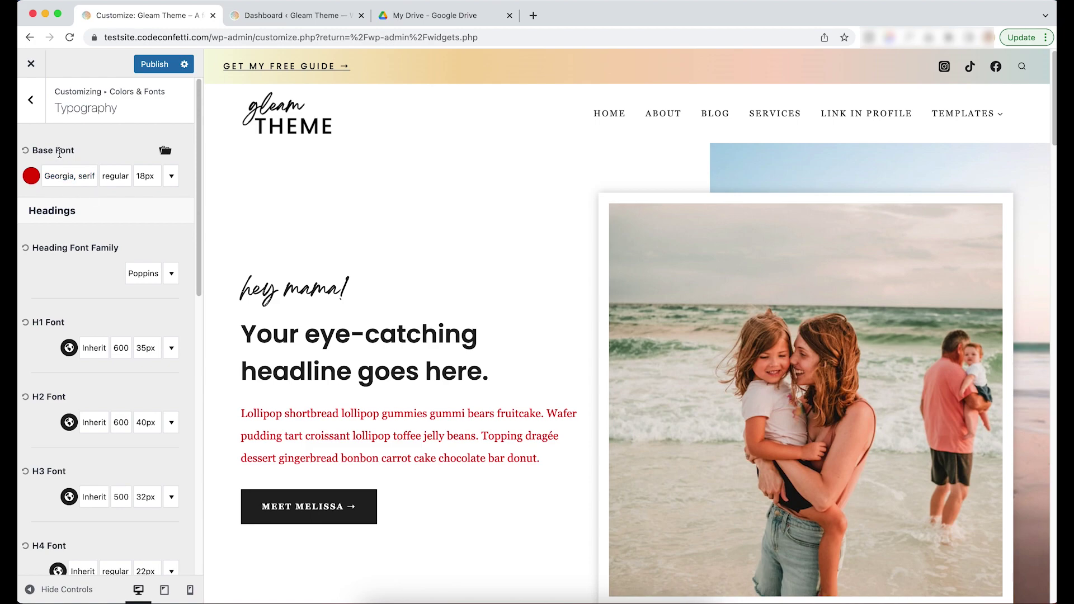
Return the base font's colour to the black swatch of the global palette
{"action": "left_click", "coordinate": [31, 175]}
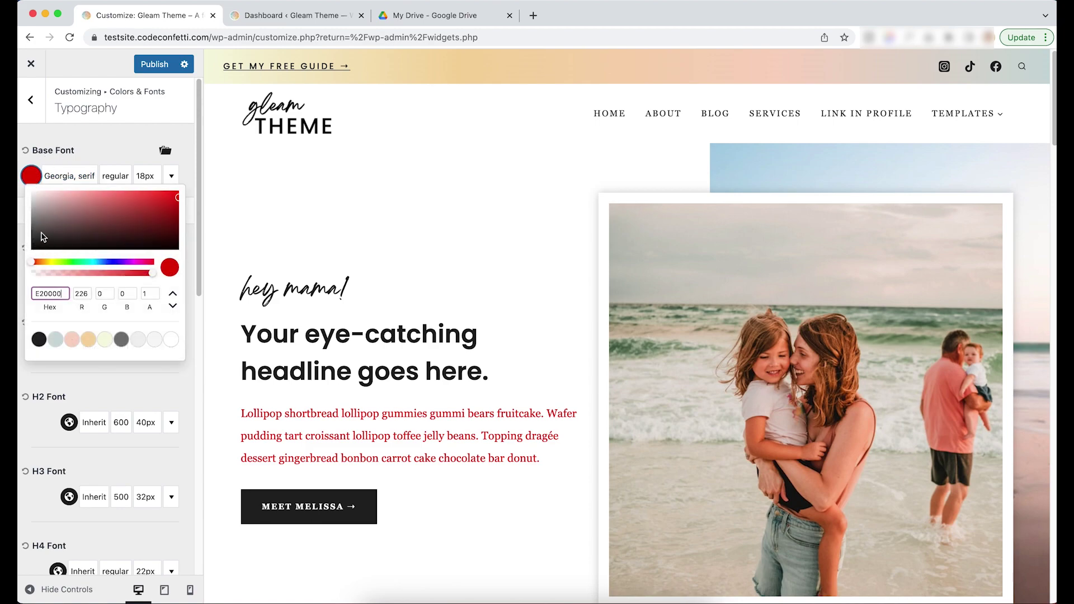
{"action": "left_click", "coordinate": [39, 339]}
{"action": "left_click", "coordinate": [83, 177]}
{"action": "left_click", "coordinate": [84, 176]}
Try the Regular Italic style on the base font, settling on Bold 700 Italic
{"action": "left_click", "coordinate": [119, 177]}
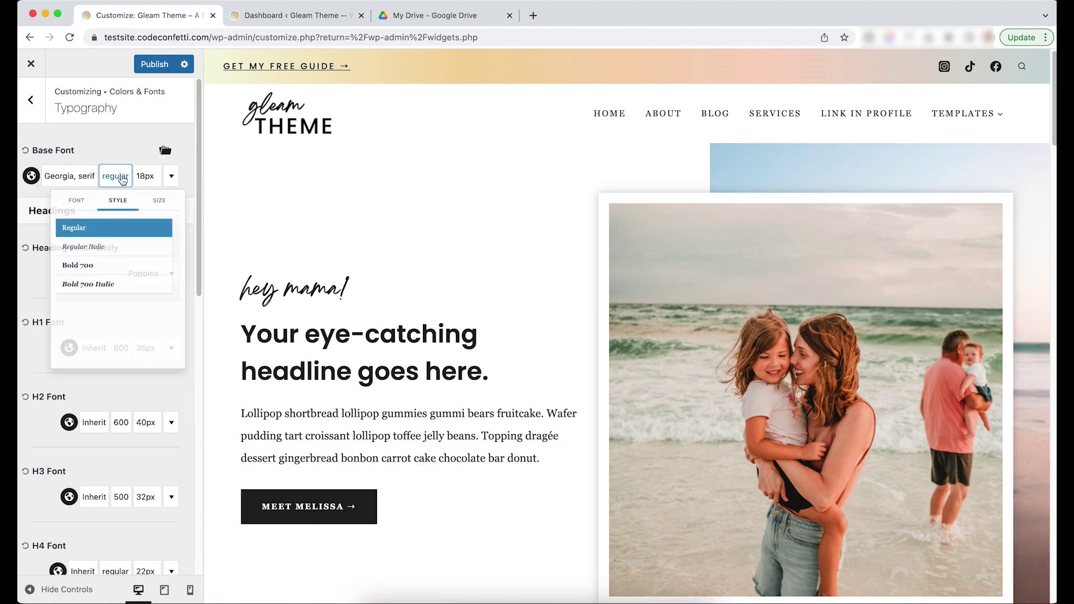
{"action": "left_click", "coordinate": [105, 257]}
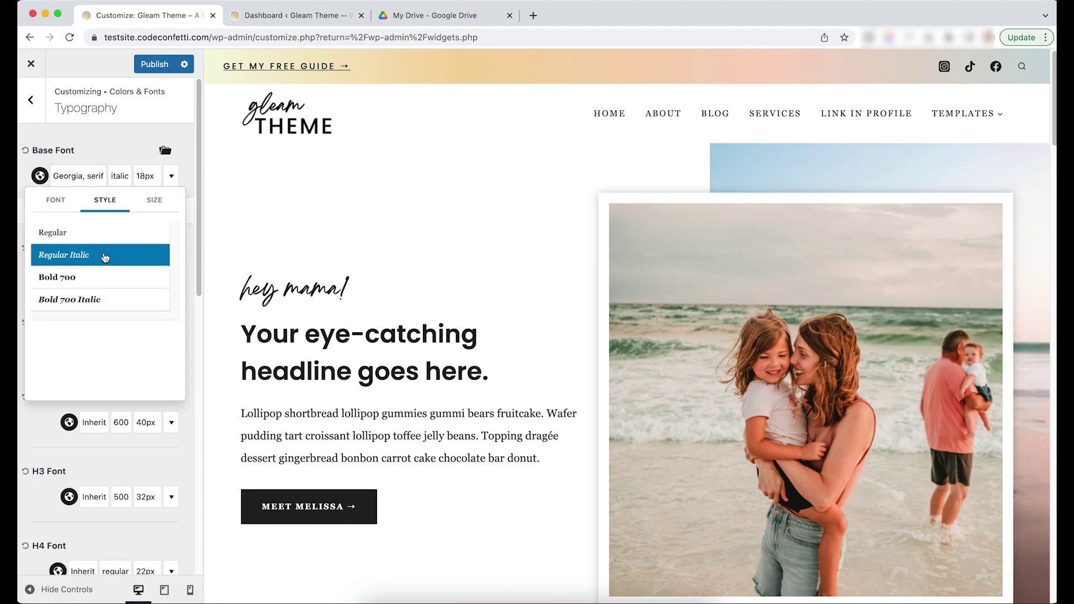
{"action": "left_click", "coordinate": [111, 302]}
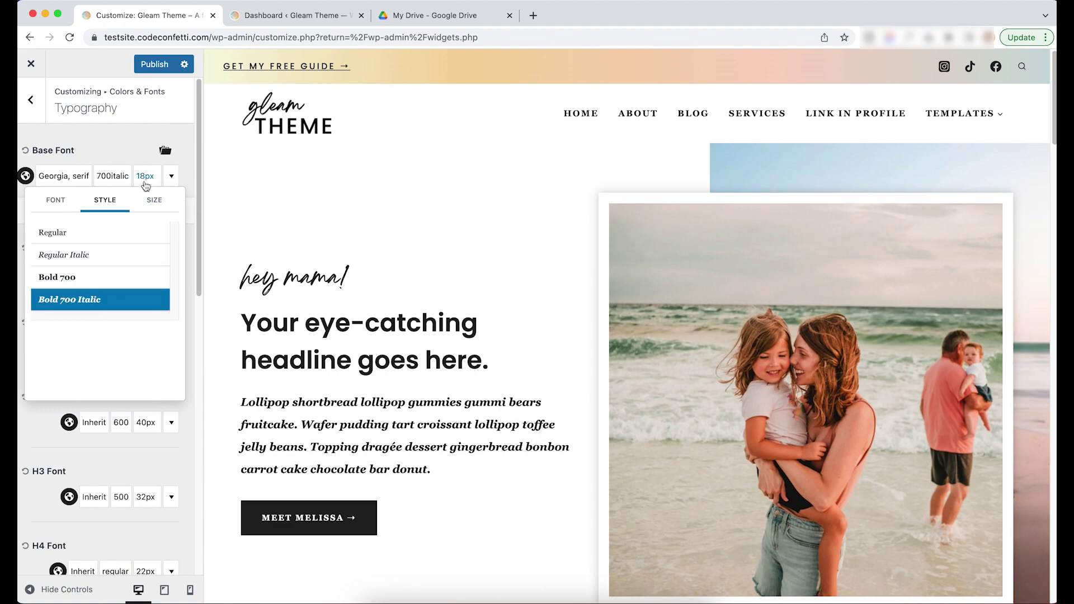
Set the base font's desktop size to 20 px and its letter spacing to 0.04 em
{"action": "left_click", "coordinate": [154, 201]}
{"action": "left_click", "coordinate": [107, 252]}
{"action": "left_click", "coordinate": [107, 252]}
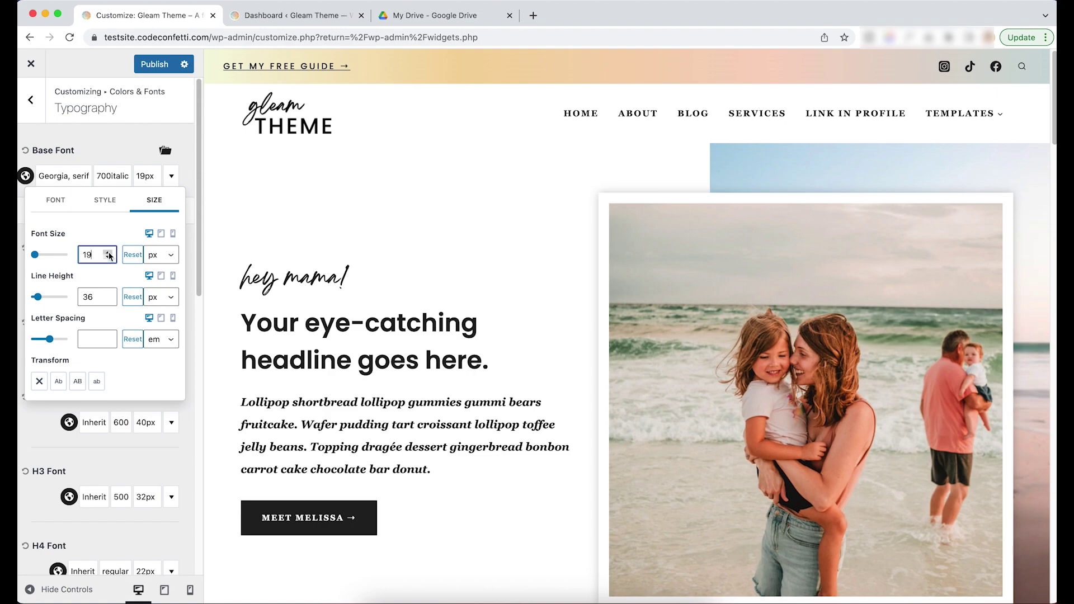
{"action": "left_click", "coordinate": [107, 337]}
{"action": "left_click", "coordinate": [108, 337]}
{"action": "left_click", "coordinate": [108, 337]}
{"action": "left_click", "coordinate": [108, 338]}
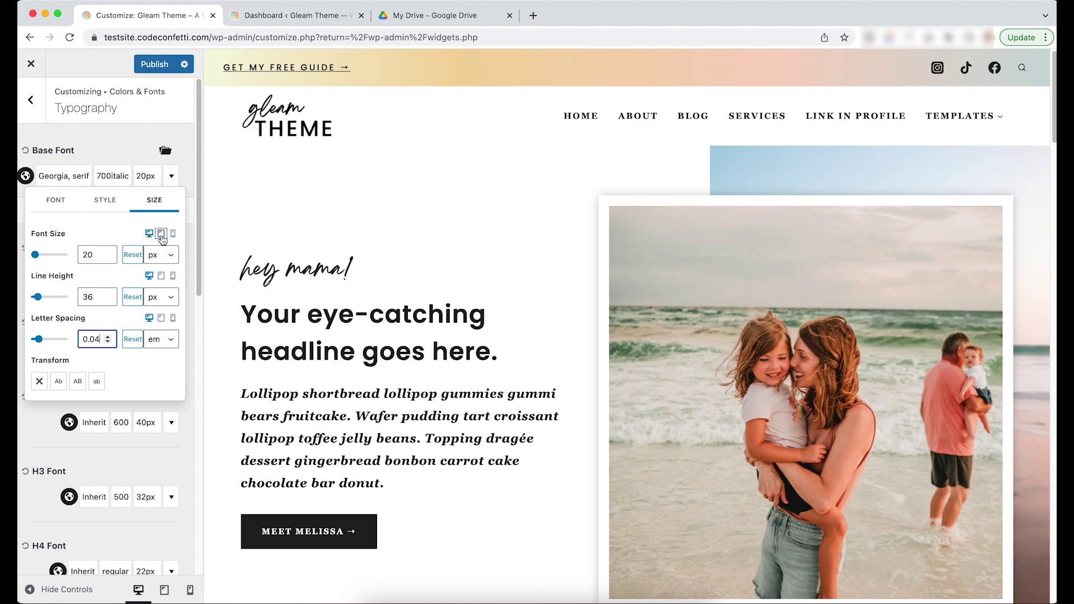
Set the base font size for tablet to 22 px while previewing the tablet layout
{"action": "left_click", "coordinate": [161, 233]}
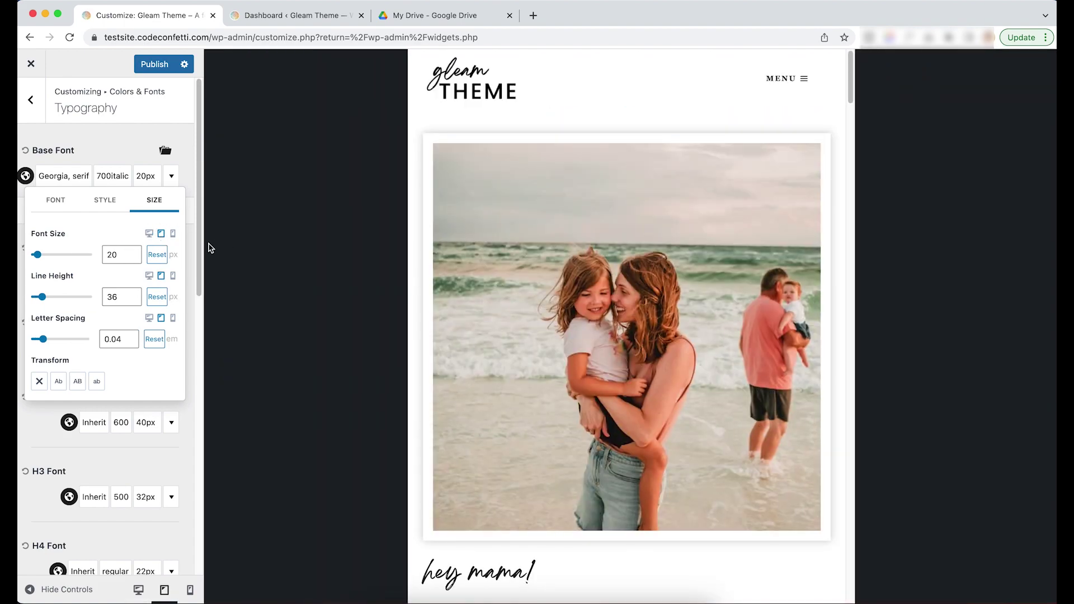
{"action": "scroll", "coordinate": [659, 306], "scroll_direction": "down", "scroll_amount": 5}
{"action": "scroll", "coordinate": [643, 318], "scroll_direction": "down", "scroll_amount": 1}
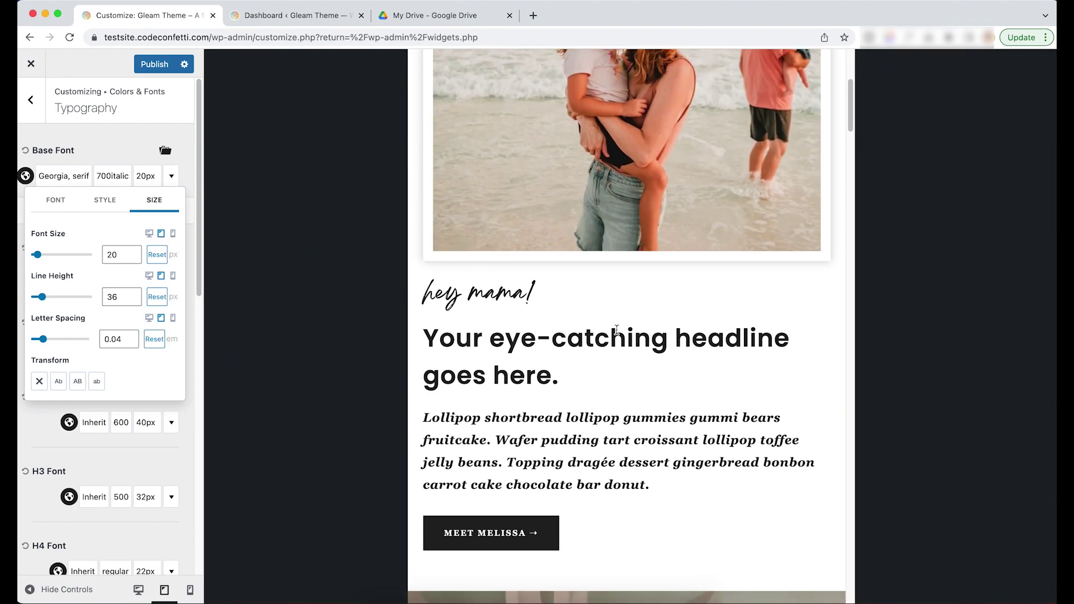
{"action": "left_click", "coordinate": [132, 252]}
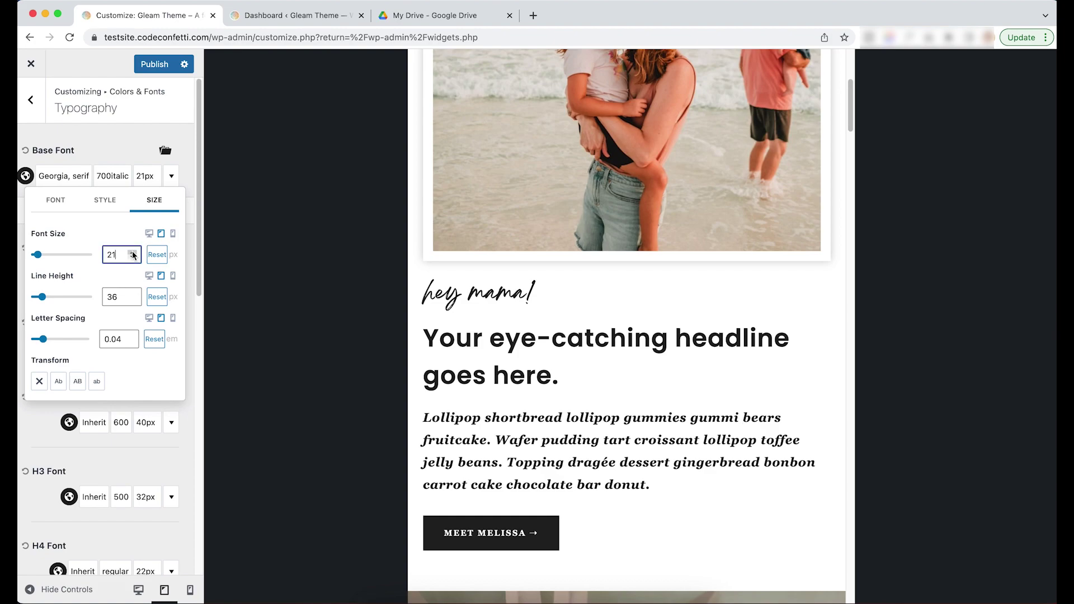
{"action": "left_click", "coordinate": [133, 253]}
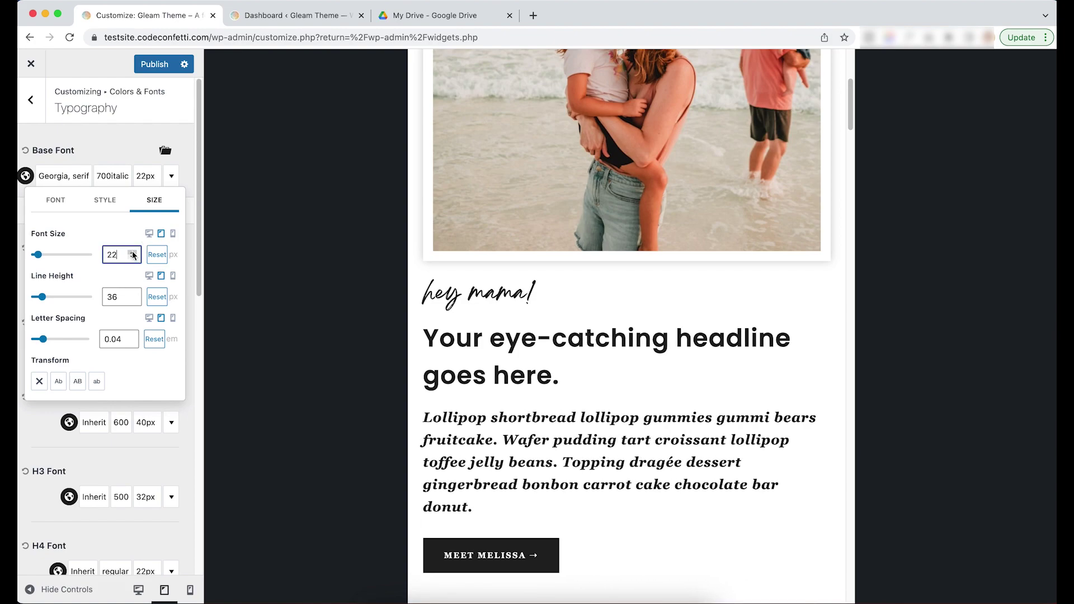
Set the base font size for mobile to 24 px and check the text in the mobile preview
{"action": "left_click", "coordinate": [172, 233]}
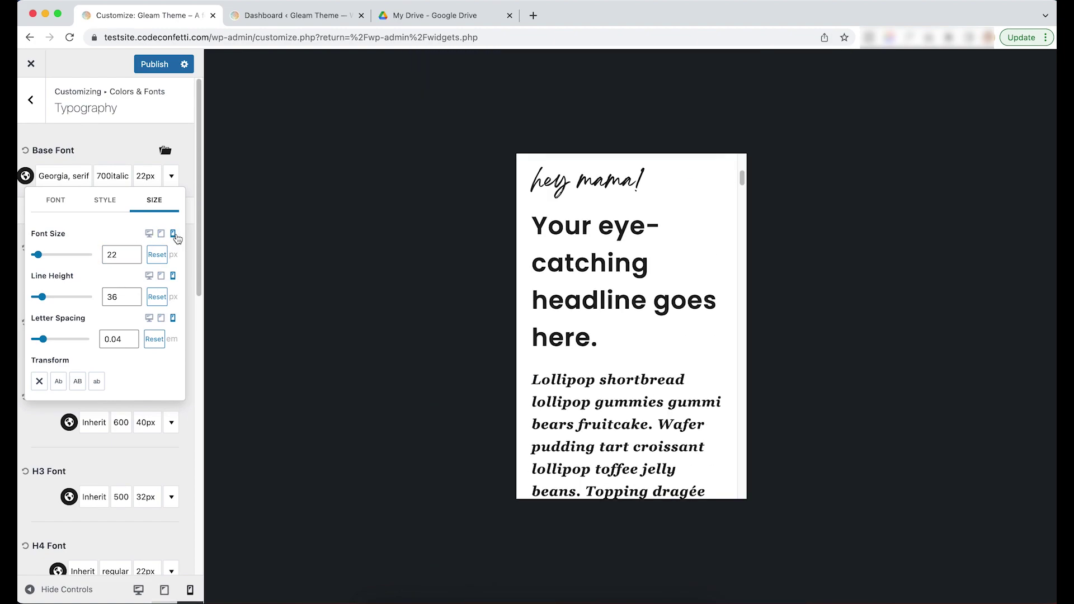
{"action": "left_click", "coordinate": [133, 251]}
{"action": "left_click", "coordinate": [133, 251]}
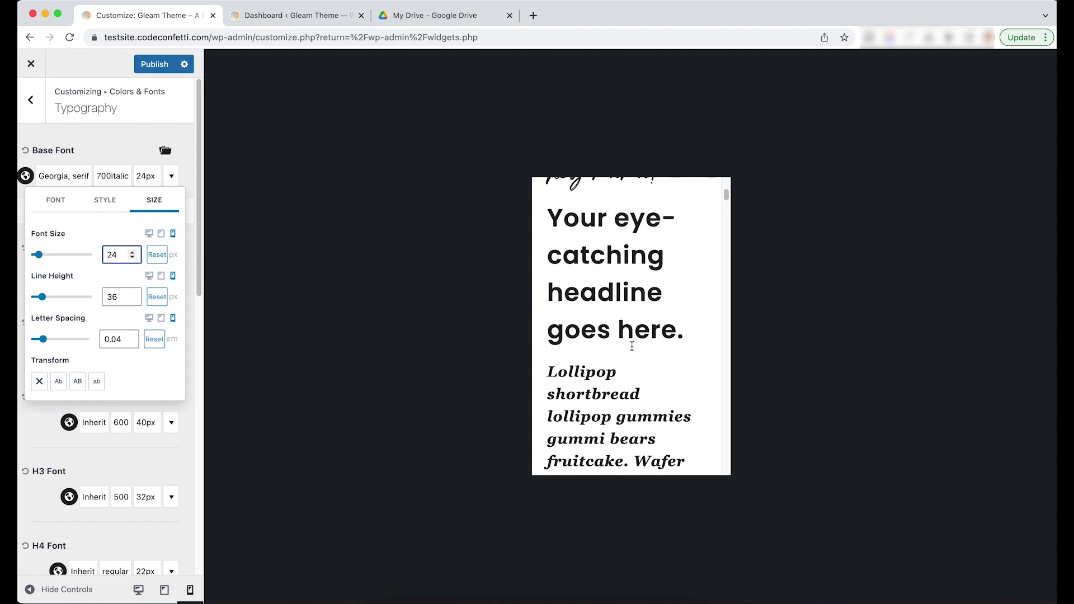
{"action": "scroll", "coordinate": [631, 344], "scroll_direction": "down", "scroll_amount": 3}
{"action": "scroll", "coordinate": [631, 347], "scroll_direction": "up", "scroll_amount": 3}
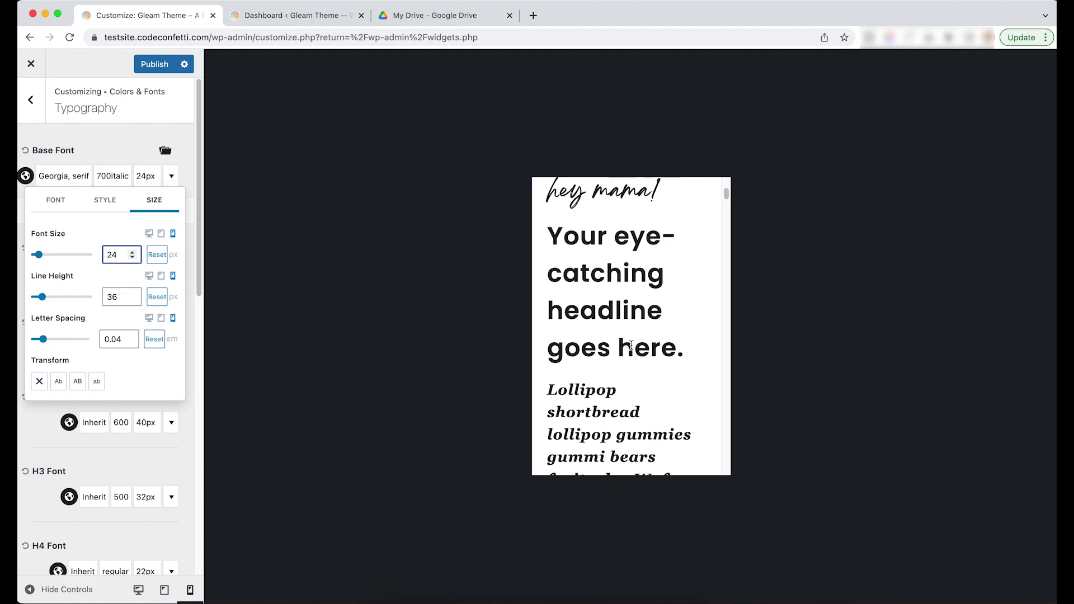
{"action": "scroll", "coordinate": [631, 345], "scroll_direction": "up", "scroll_amount": 3}
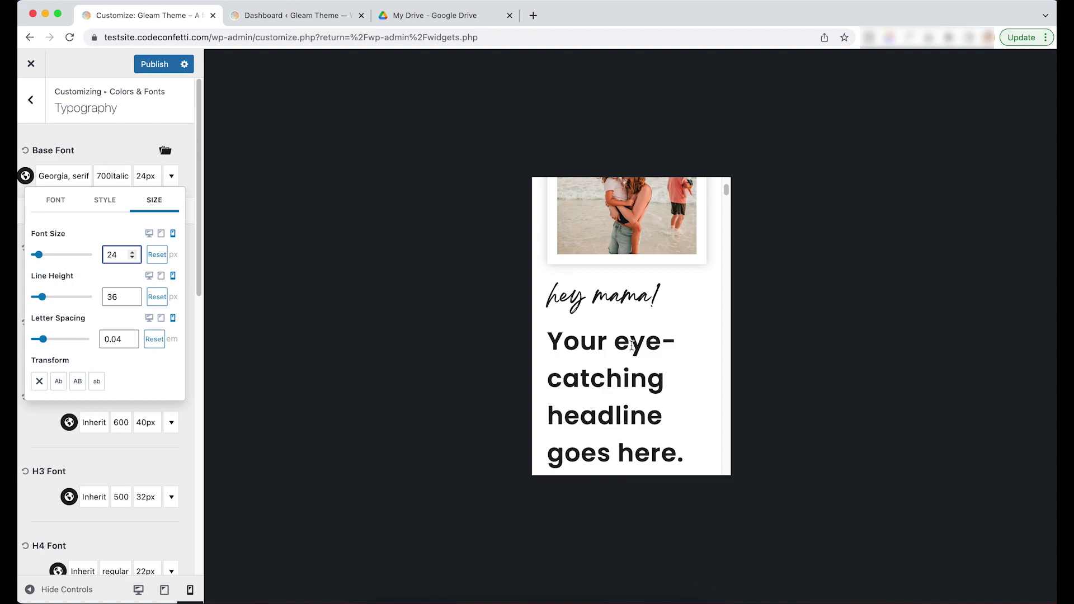
{"action": "scroll", "coordinate": [632, 345], "scroll_direction": "up", "scroll_amount": 5}
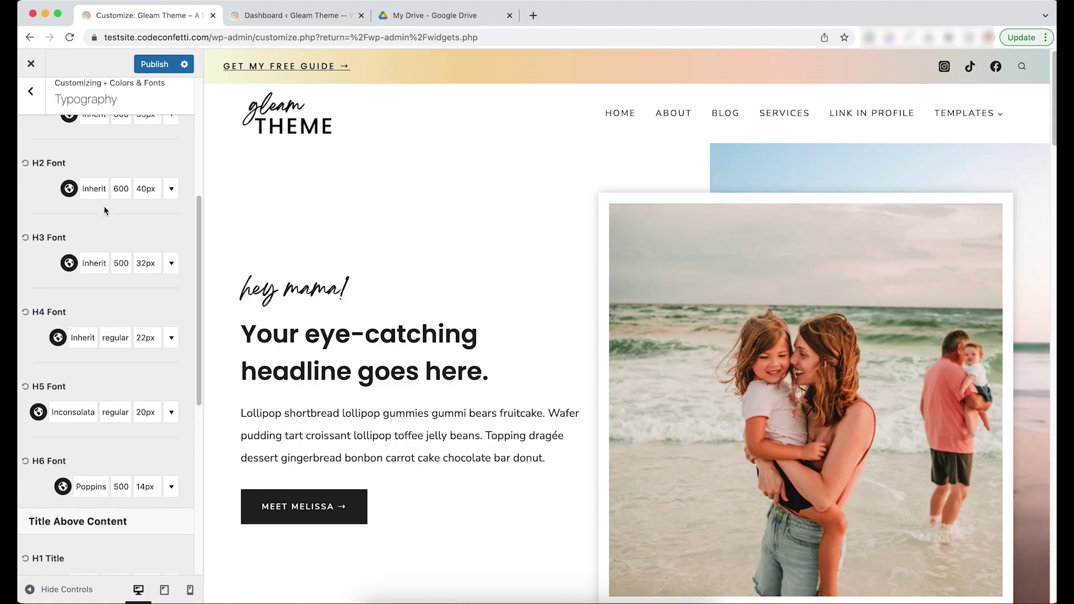
Change the heading font family to Praise
{"action": "scroll", "coordinate": [104, 211], "scroll_direction": "up", "scroll_amount": 5}
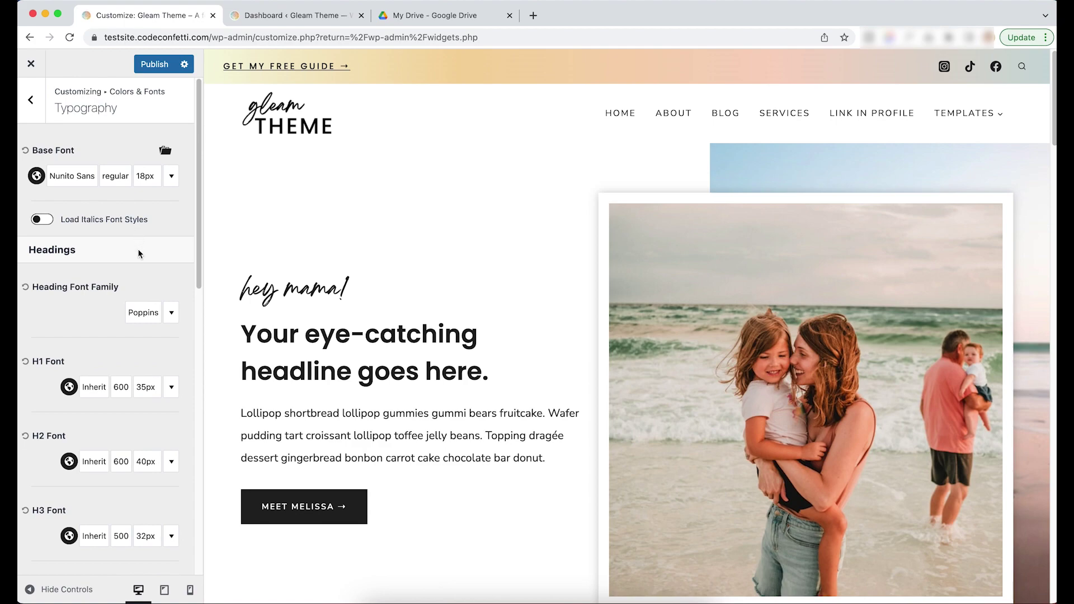
{"action": "scroll", "coordinate": [137, 249], "scroll_direction": "down", "scroll_amount": 2}
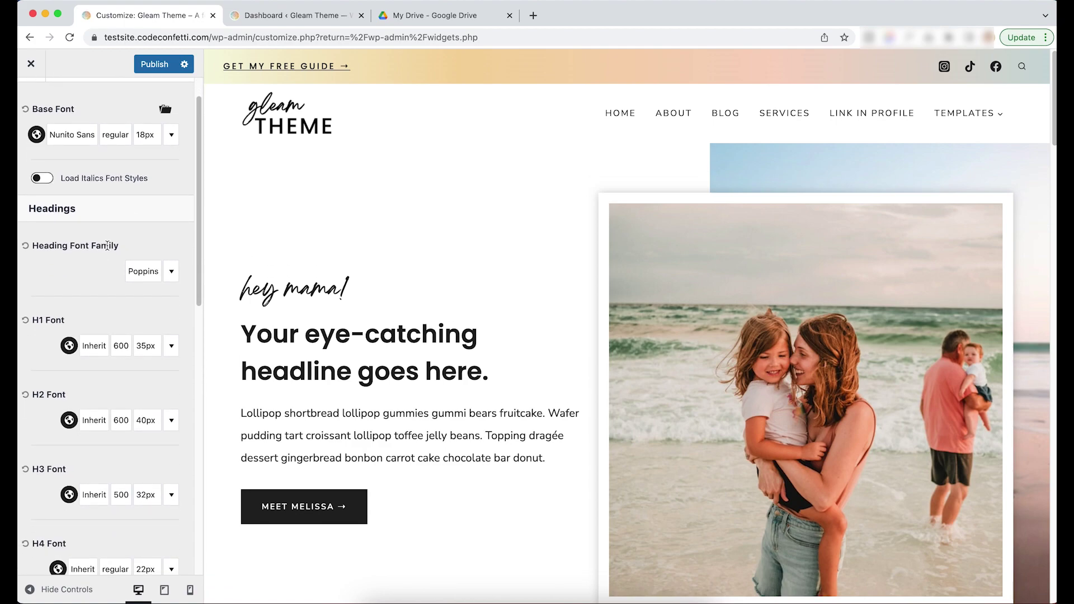
{"action": "scroll", "coordinate": [104, 268], "scroll_direction": "down", "scroll_amount": 1}
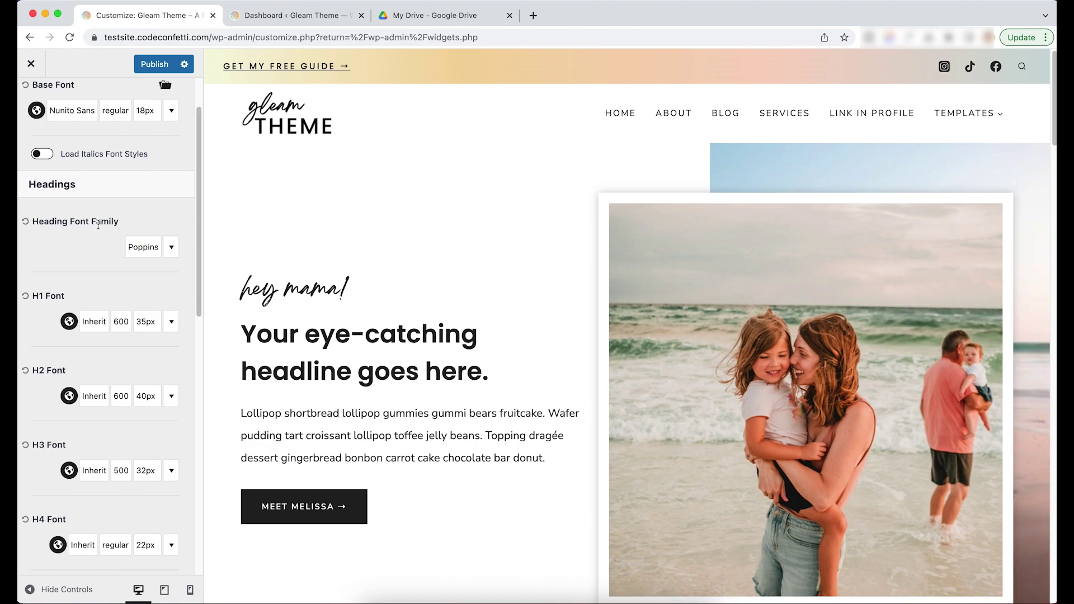
{"action": "left_click", "coordinate": [140, 254]}
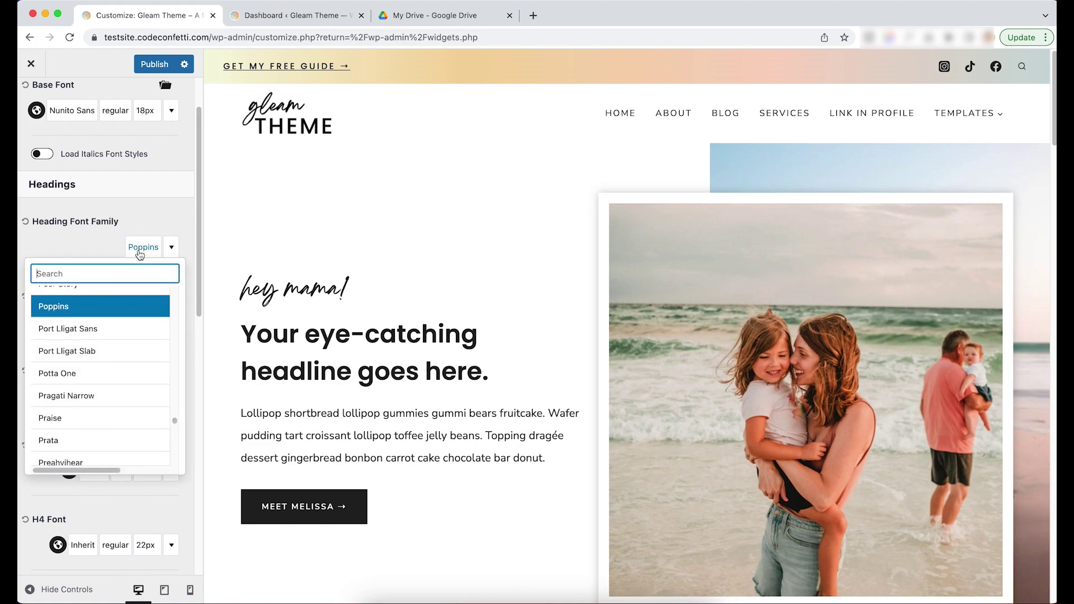
{"action": "scroll", "coordinate": [137, 349], "scroll_direction": "down", "scroll_amount": 4}
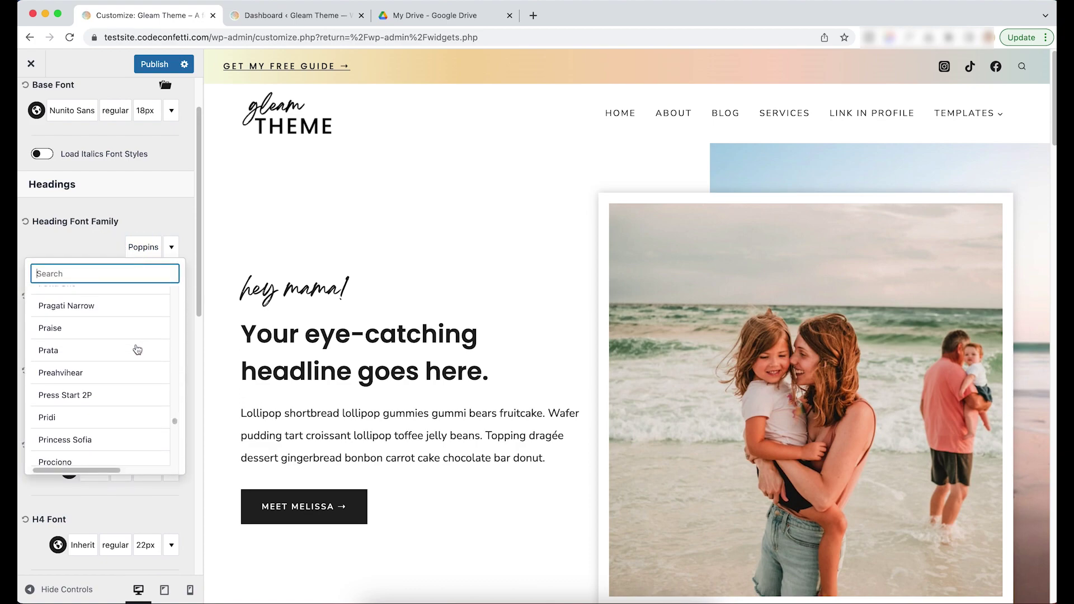
{"action": "left_click", "coordinate": [101, 330]}
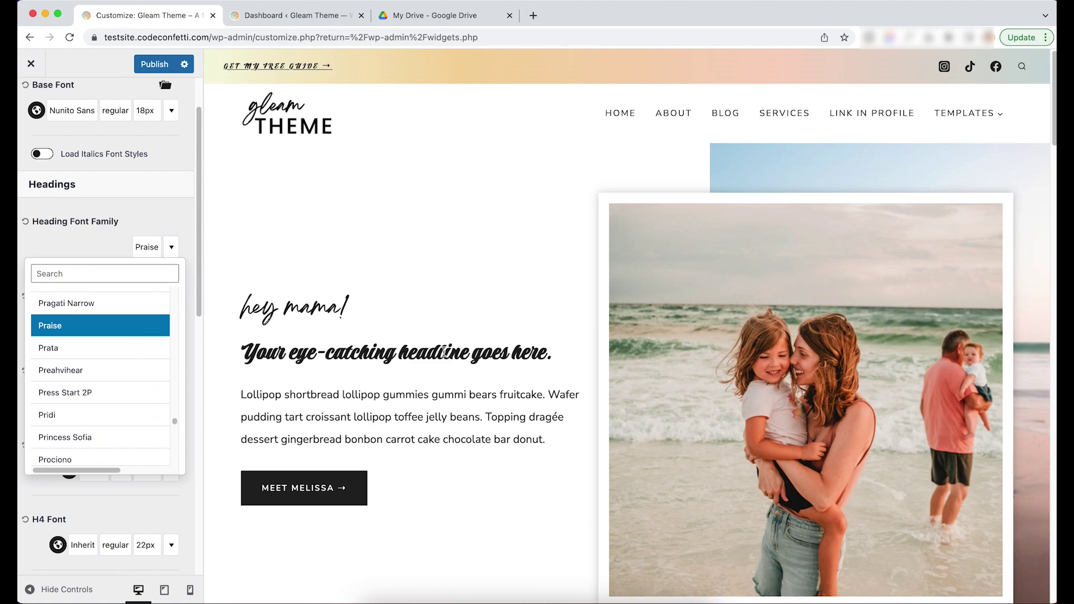
Restore the heading font family to Poppins and close the font list
{"action": "scroll", "coordinate": [99, 344], "scroll_direction": "up", "scroll_amount": 4}
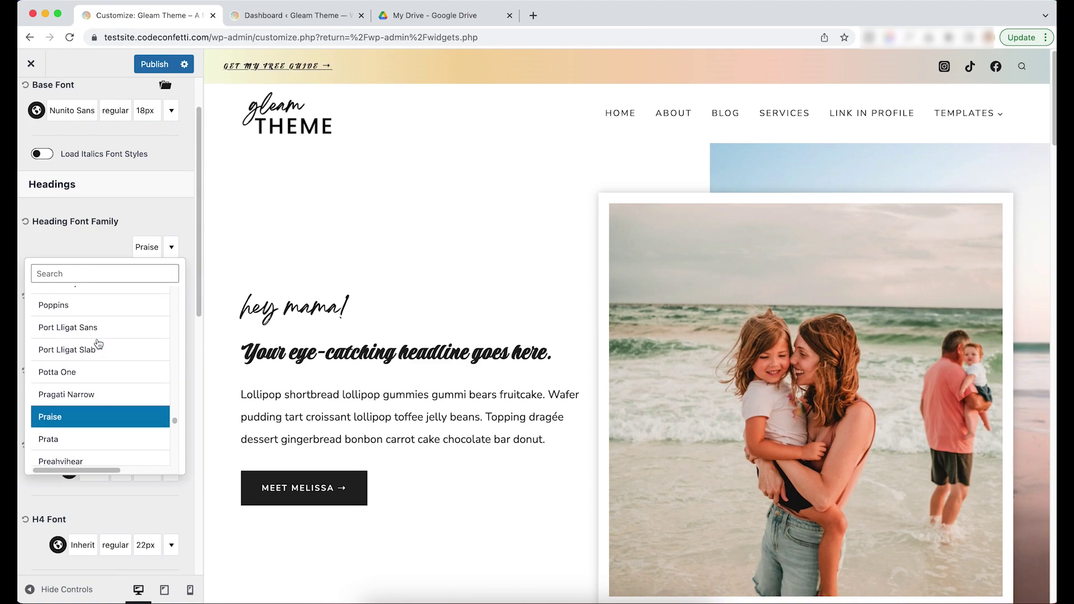
{"action": "scroll", "coordinate": [99, 344], "scroll_direction": "up", "scroll_amount": 1}
{"action": "left_click", "coordinate": [81, 327]}
{"action": "left_click", "coordinate": [85, 247]}
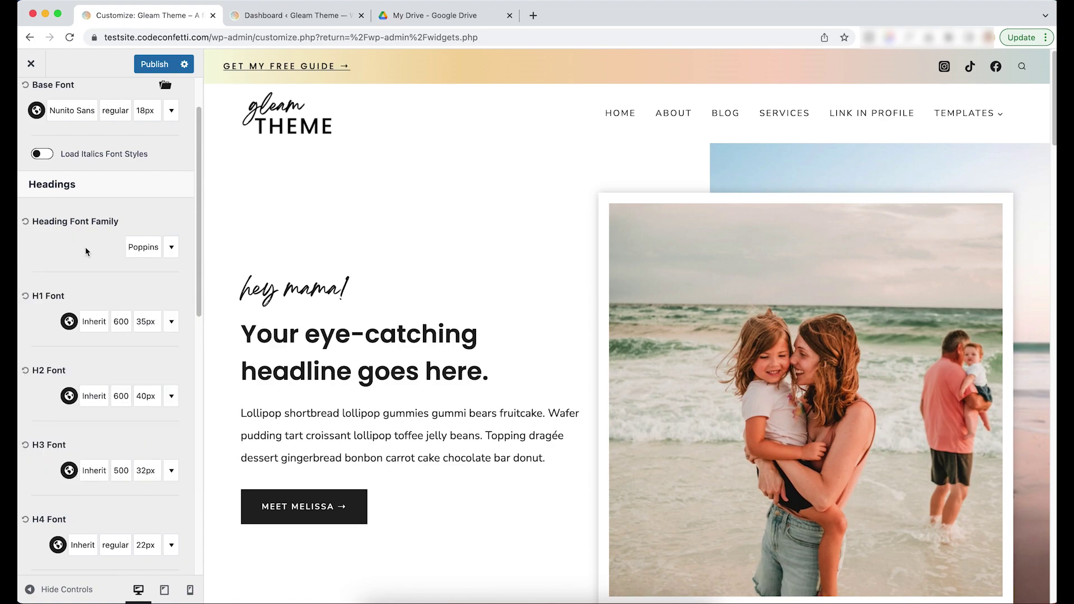
Change the H2 heading font colour to the pink palette colour
{"action": "scroll", "coordinate": [108, 290], "scroll_direction": "down", "scroll_amount": 2}
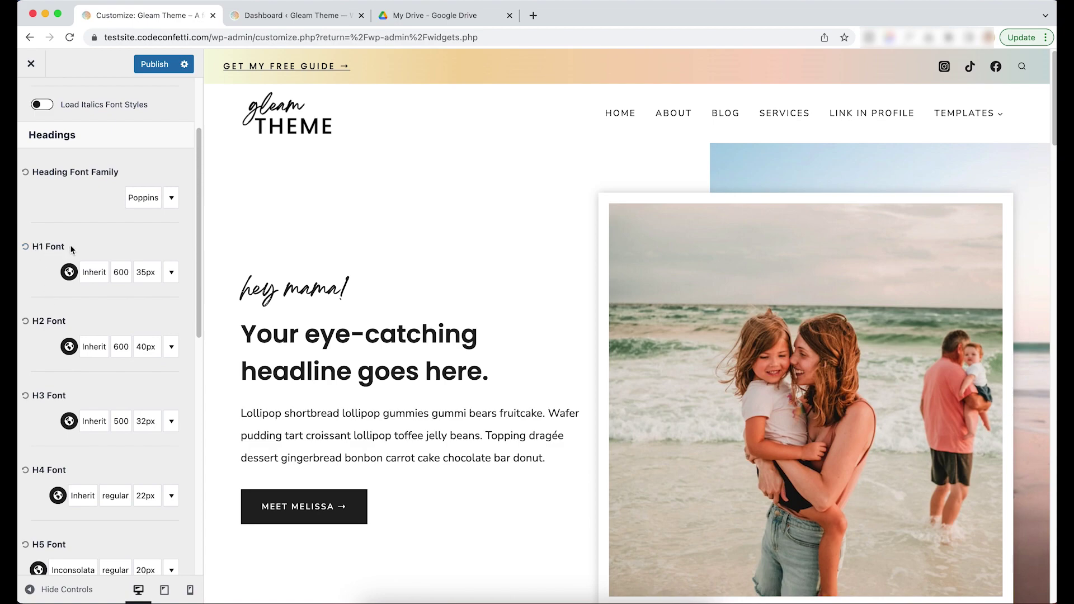
{"action": "scroll", "coordinate": [67, 280], "scroll_direction": "down", "scroll_amount": 4}
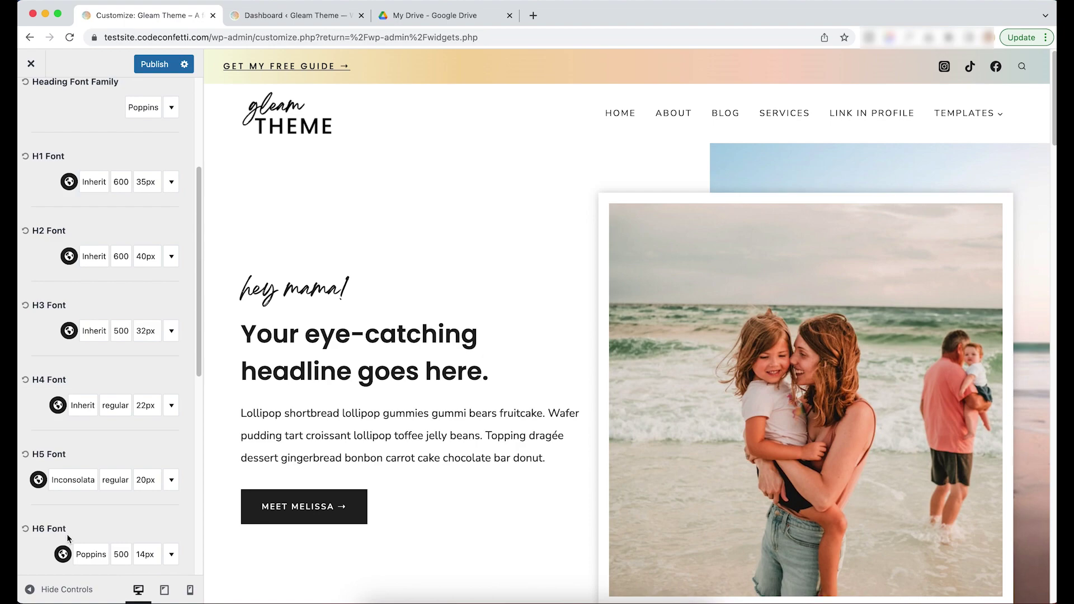
{"action": "scroll", "coordinate": [109, 467], "scroll_direction": "up", "scroll_amount": 1}
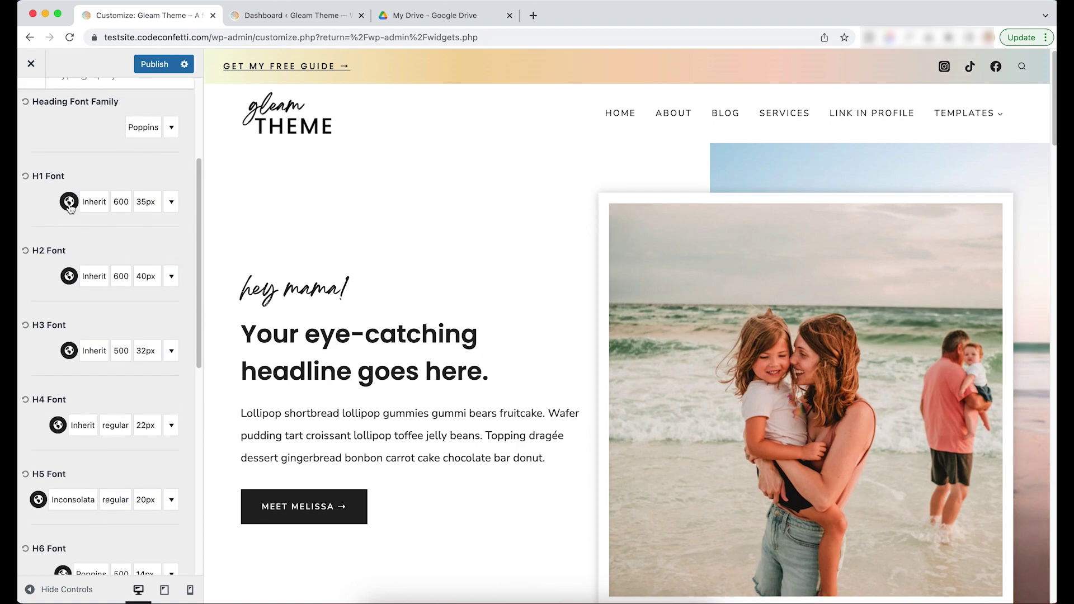
{"action": "left_click", "coordinate": [70, 276]}
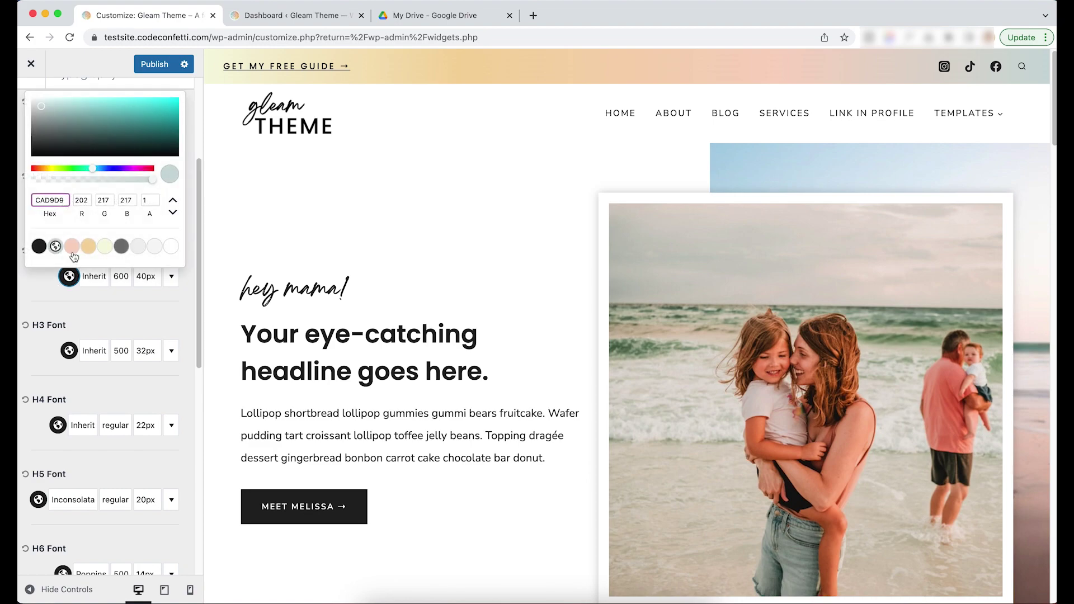
{"action": "left_click", "coordinate": [72, 246]}
{"action": "left_click", "coordinate": [76, 289]}
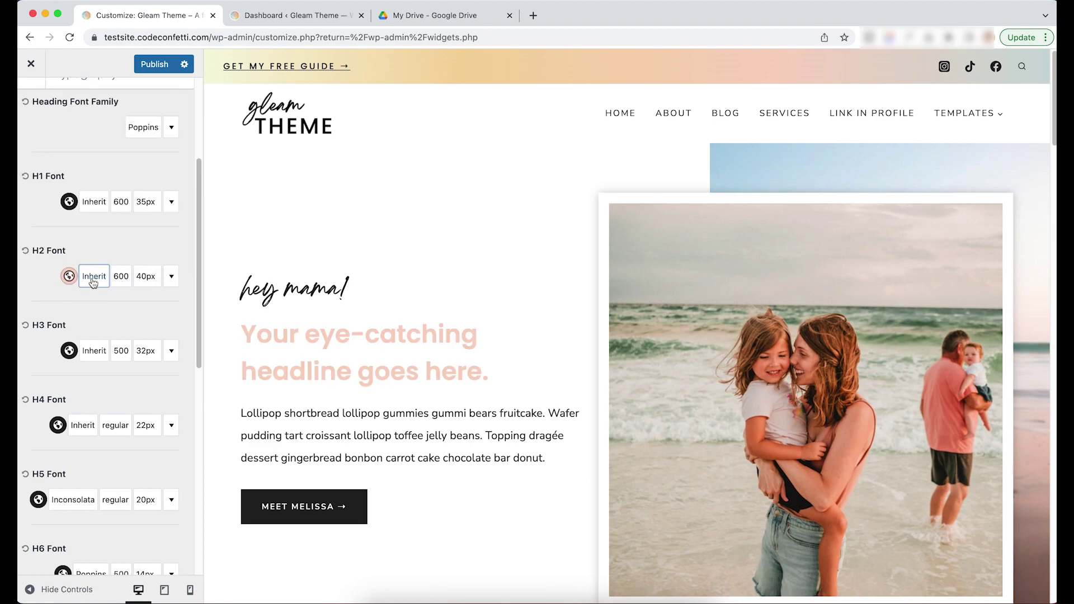
Review the font family, style and size options available for the H2 heading
{"action": "left_click", "coordinate": [93, 278]}
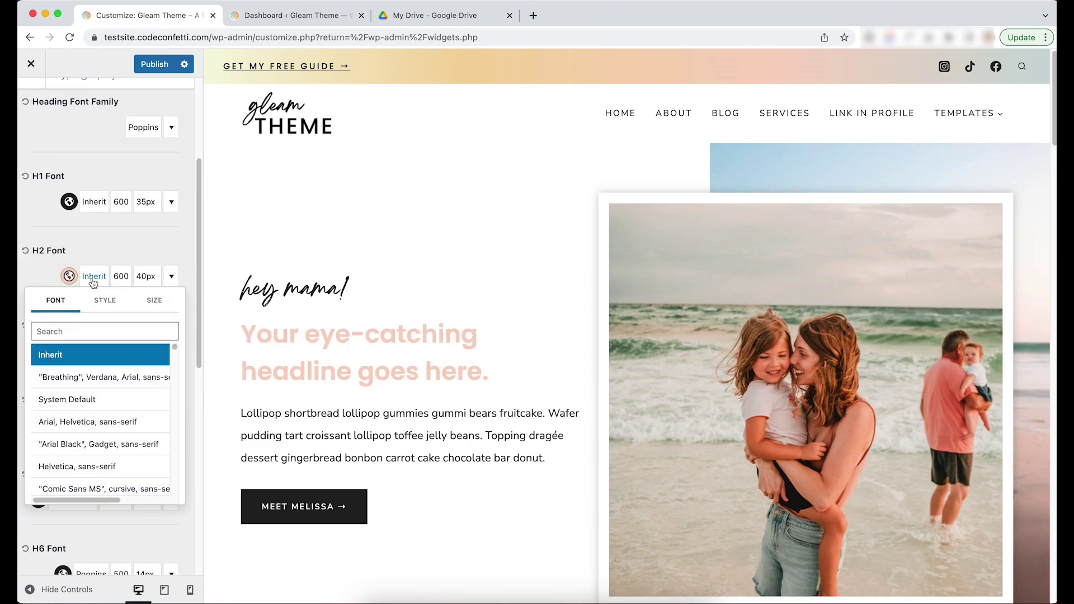
{"action": "left_click", "coordinate": [114, 246]}
{"action": "left_click", "coordinate": [123, 277]}
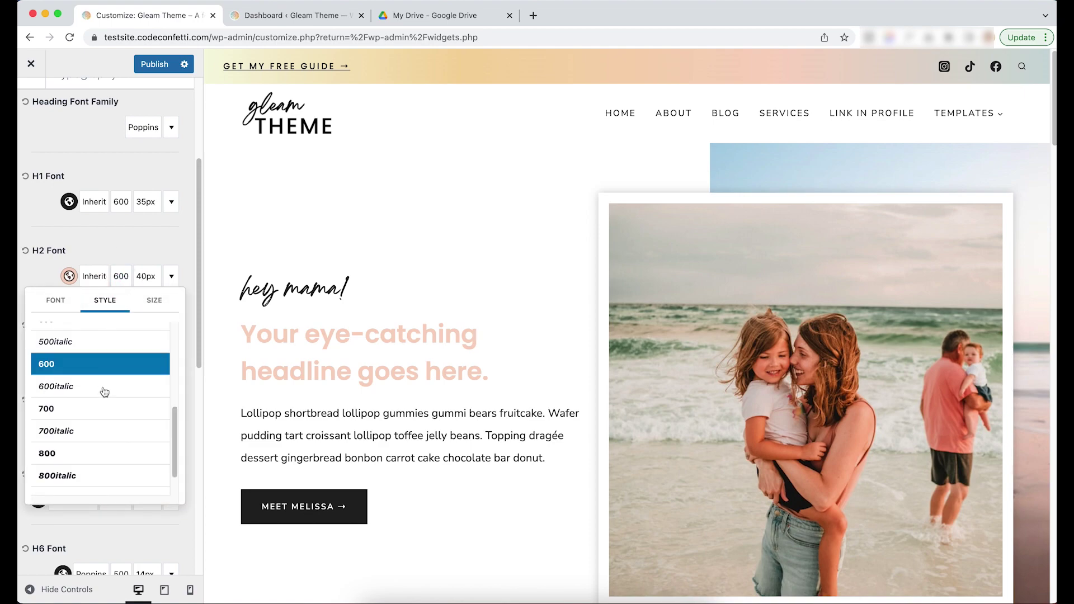
{"action": "scroll", "coordinate": [77, 403], "scroll_direction": "up", "scroll_amount": 1}
{"action": "scroll", "coordinate": [77, 402], "scroll_direction": "up", "scroll_amount": 3}
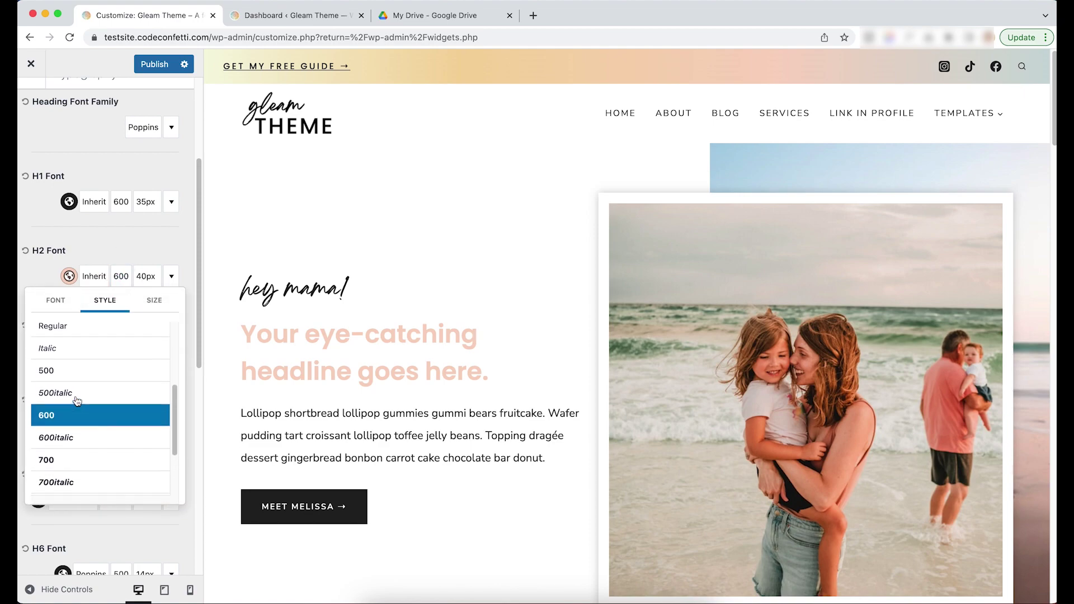
{"action": "left_click", "coordinate": [152, 301]}
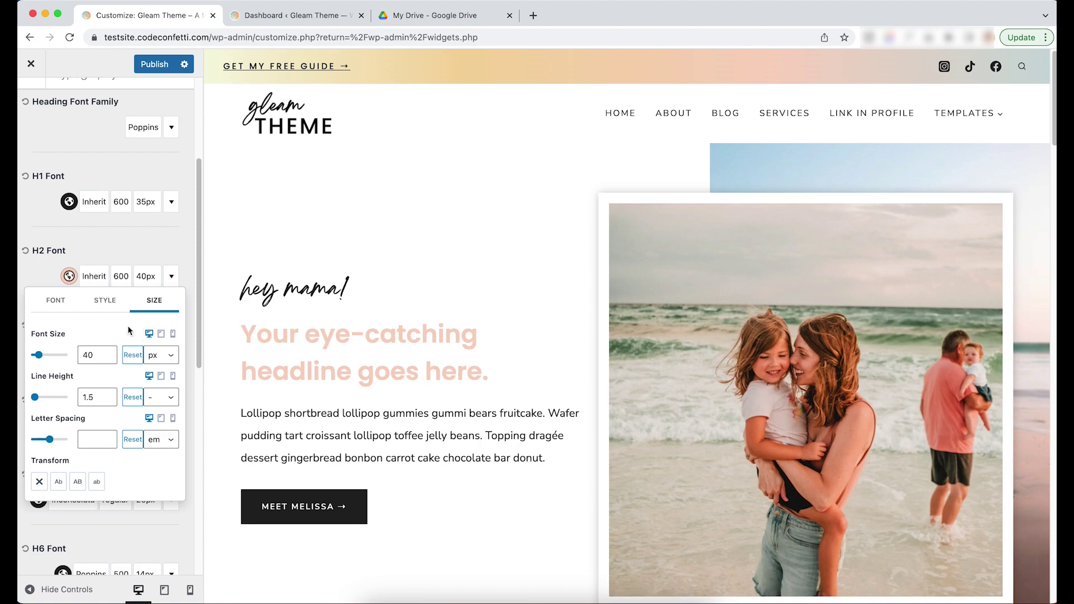
Restore the H2 heading font colour to black and close the colour picker
{"action": "left_click", "coordinate": [68, 276]}
{"action": "left_click", "coordinate": [346, 290]}
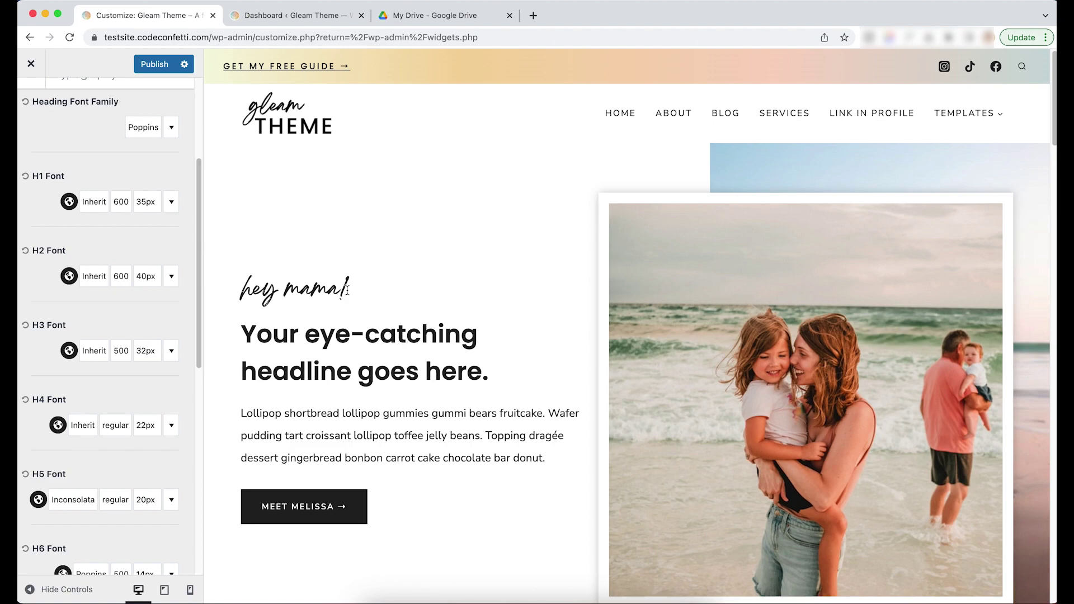
Highlight the script text "hey mama!" above the headline in the preview, and clear the selection
{"action": "left_click_drag", "start_coordinate": [347, 291], "coordinate": [242, 282]}
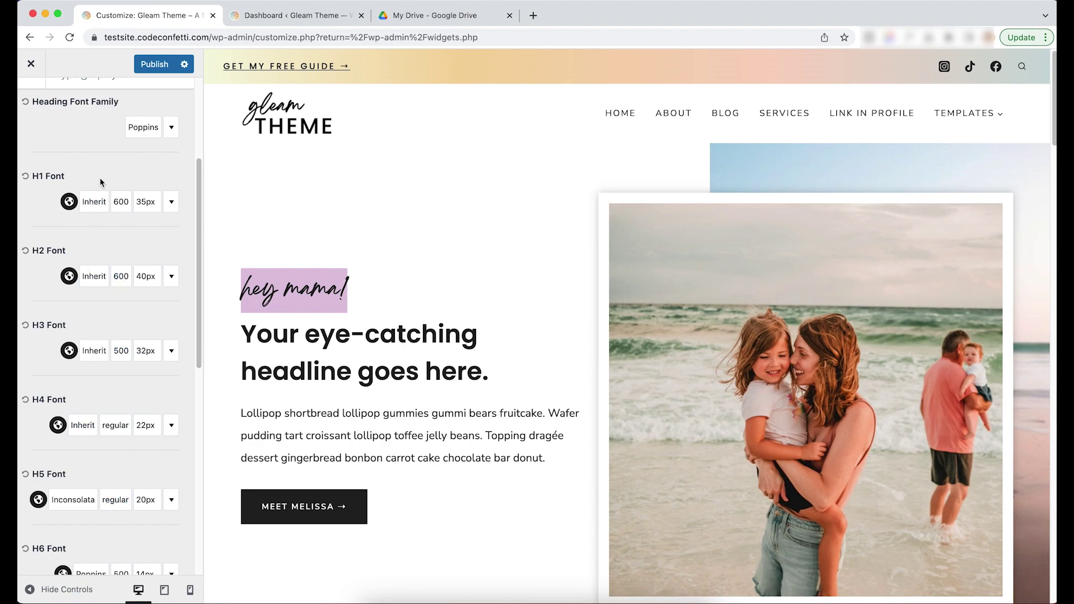
{"action": "left_click", "coordinate": [260, 243]}
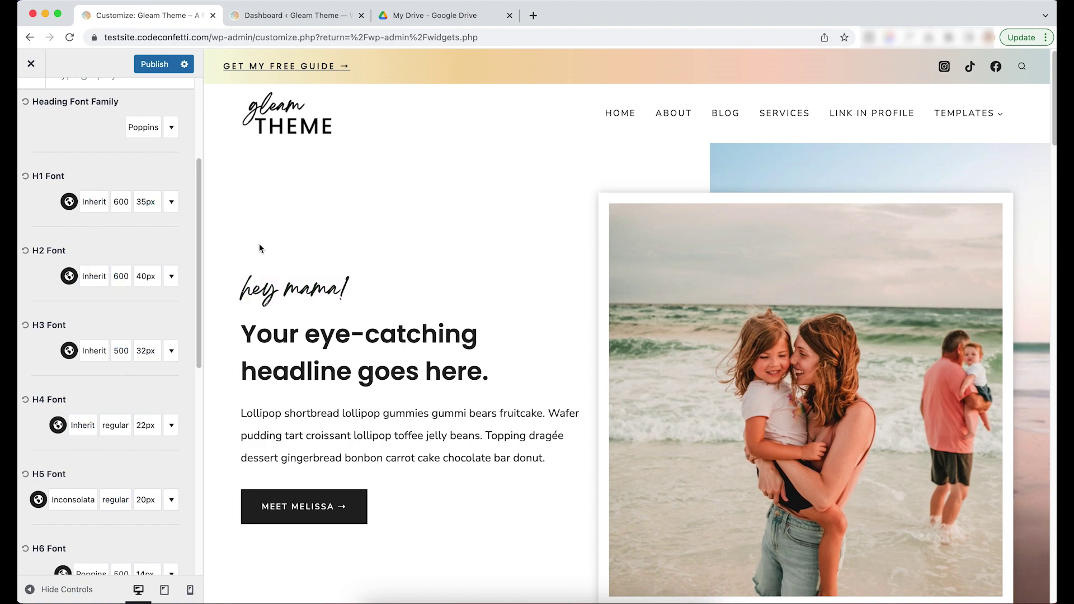